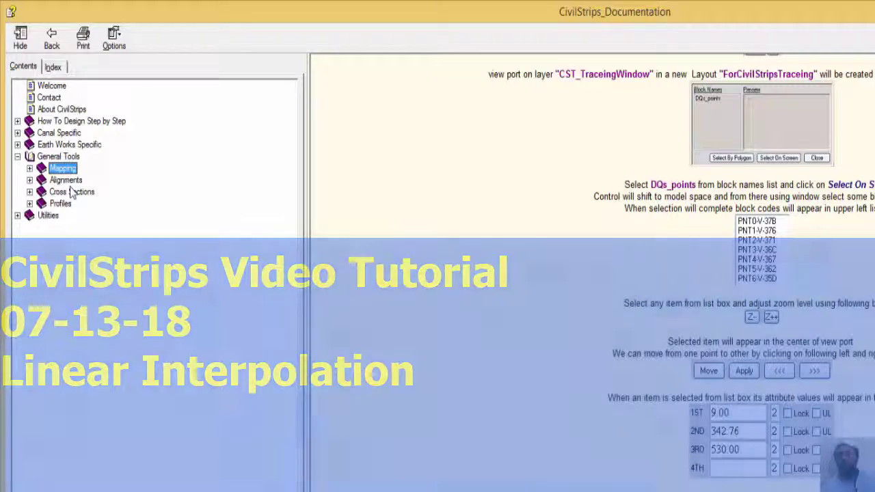
Open the 13.2.1 Linear Interpolation help page under General Tools > Alignments.
{"action": "left_click", "coordinate": [69, 180]}
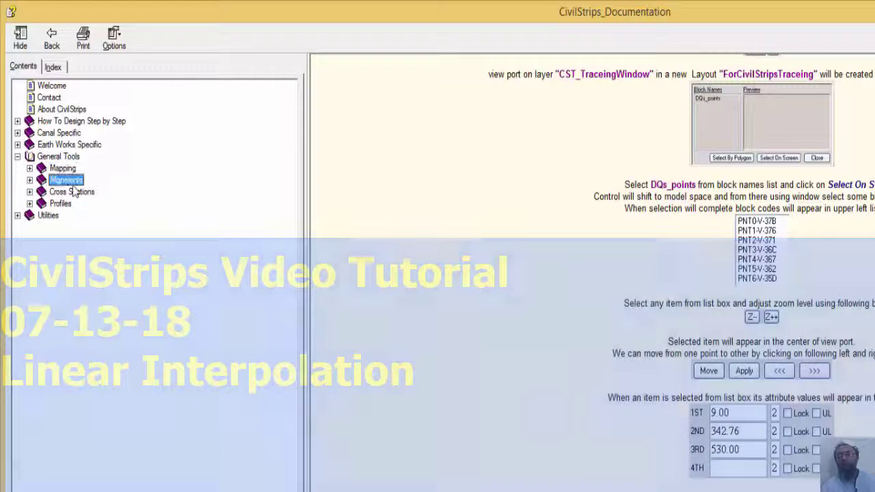
{"action": "left_click", "coordinate": [29, 180]}
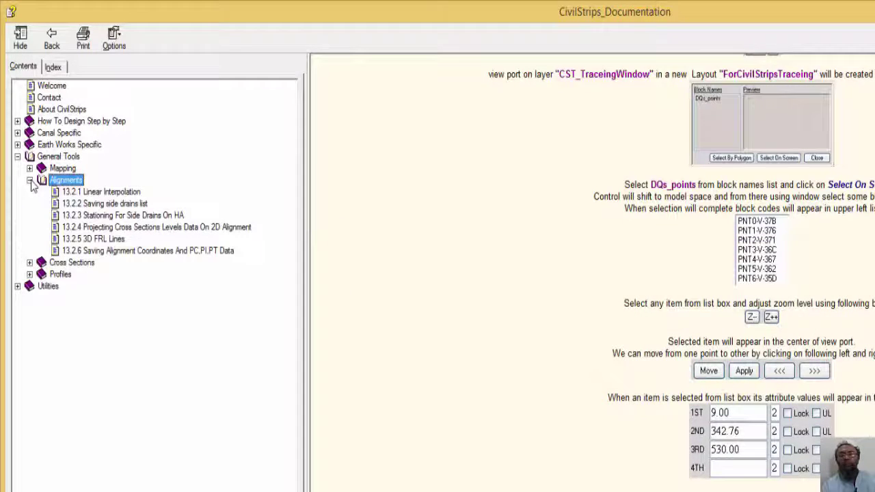
{"action": "left_click", "coordinate": [131, 193]}
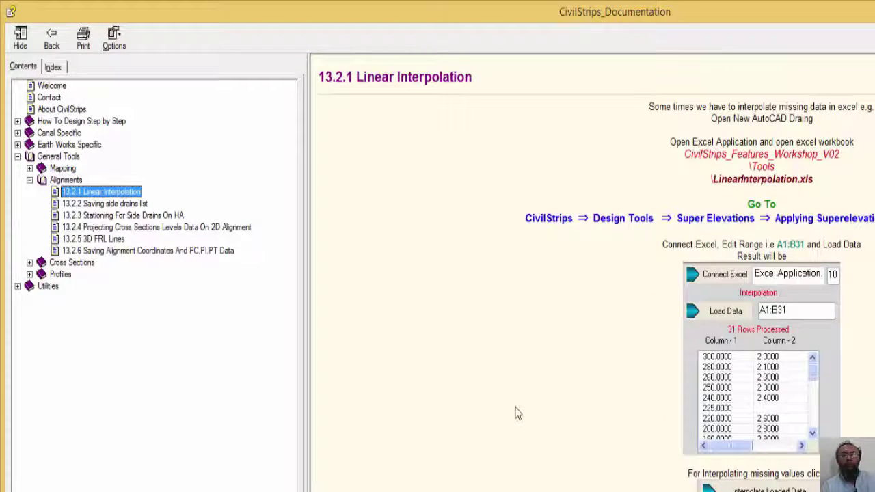
{"action": "left_click", "coordinate": [525, 414]}
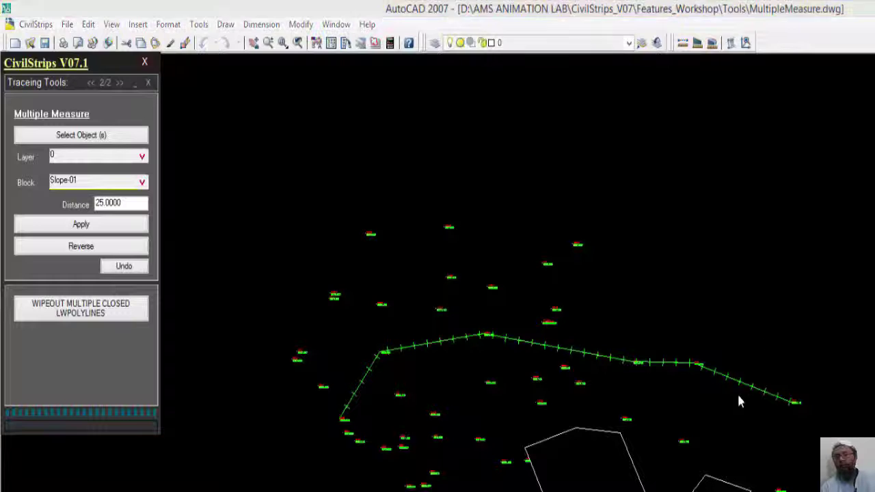
Close MultipleMeasure.dwg without saving and launch Microsoft Excel with a blank Book1.
{"action": "key", "text": "ctrl+F4"}
{"action": "left_click", "coordinate": [663, 425]}
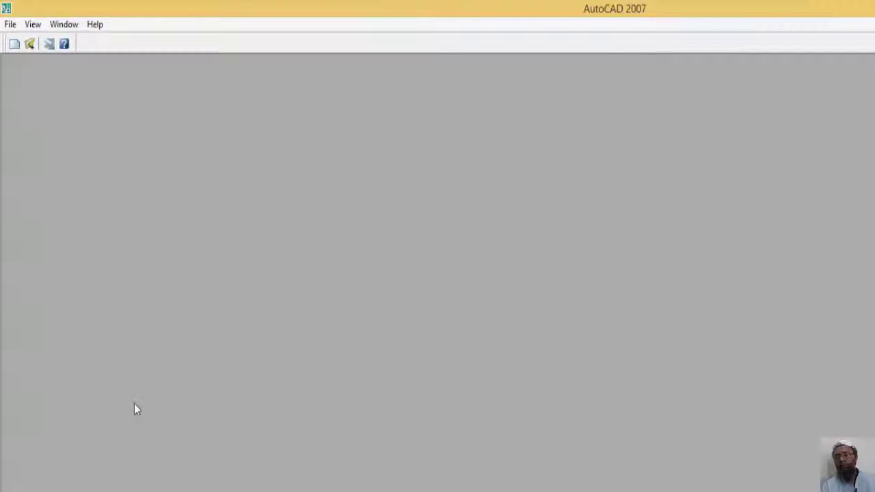
{"action": "key", "text": "alt+Tab"}
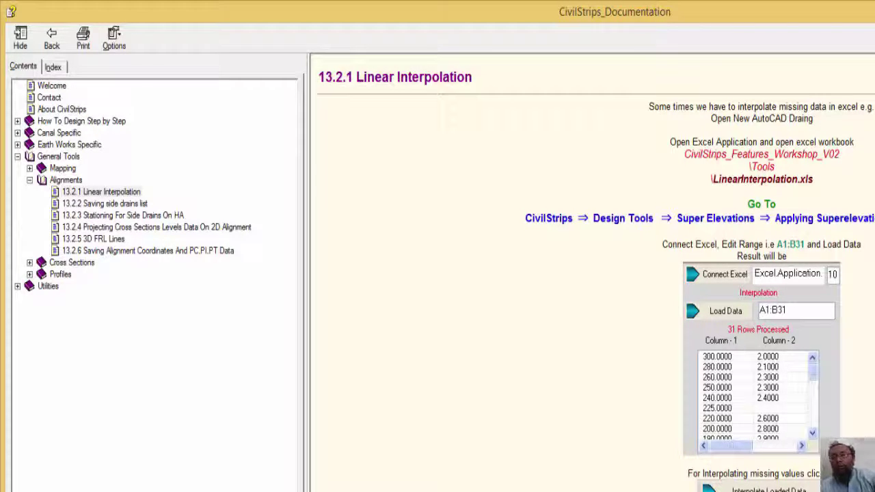
{"action": "key", "text": "super"}
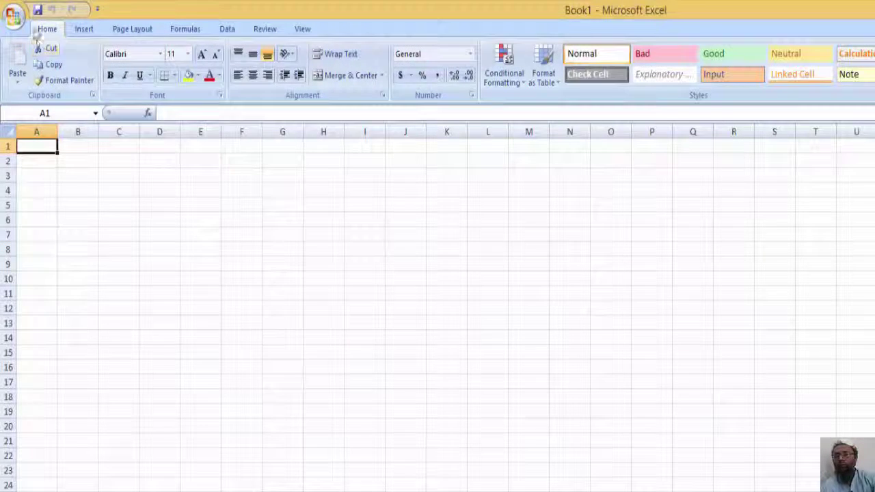
Open LinearInterpolation.xls from the Features_Workshop > Tools folder in Excel.
{"action": "left_click", "coordinate": [14, 14]}
{"action": "left_click", "coordinate": [533, 225]}
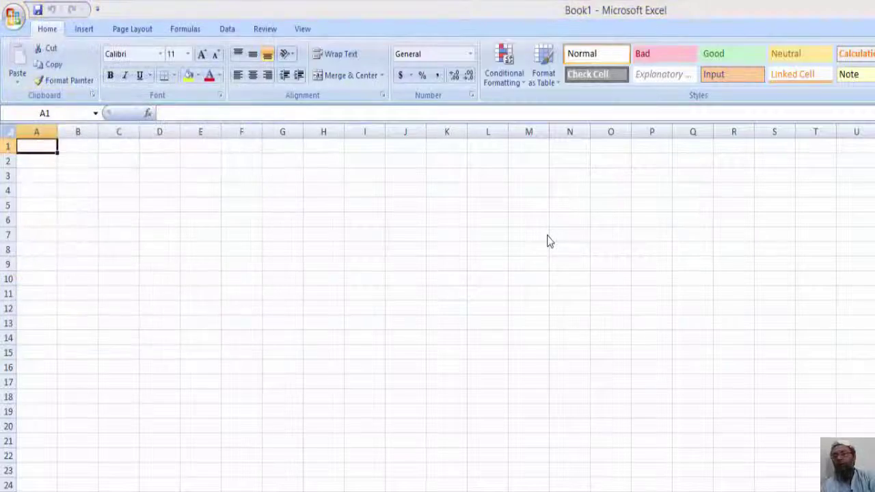
{"action": "key", "text": "ctrl+o"}
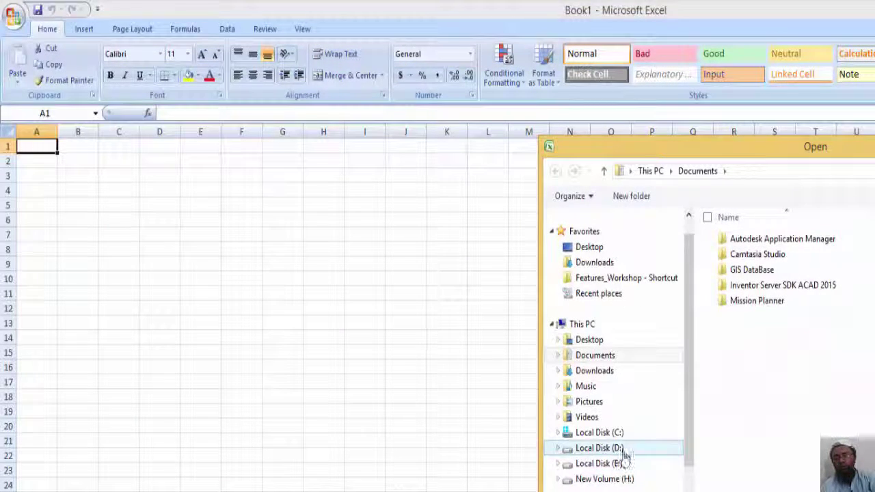
{"action": "left_click", "coordinate": [622, 278]}
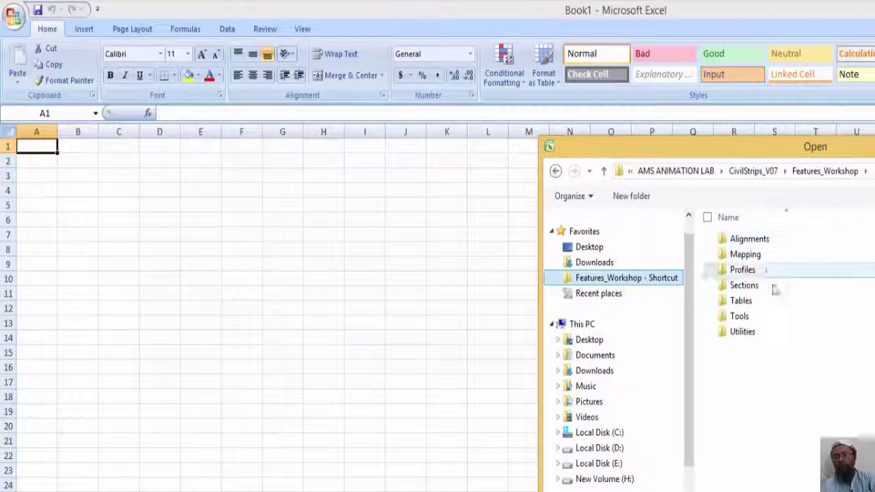
{"action": "double_click", "coordinate": [767, 318]}
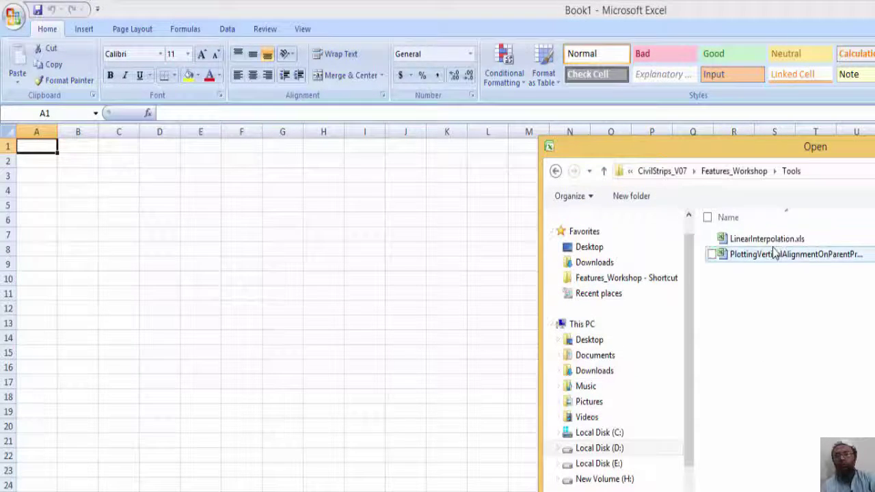
{"action": "double_click", "coordinate": [779, 240]}
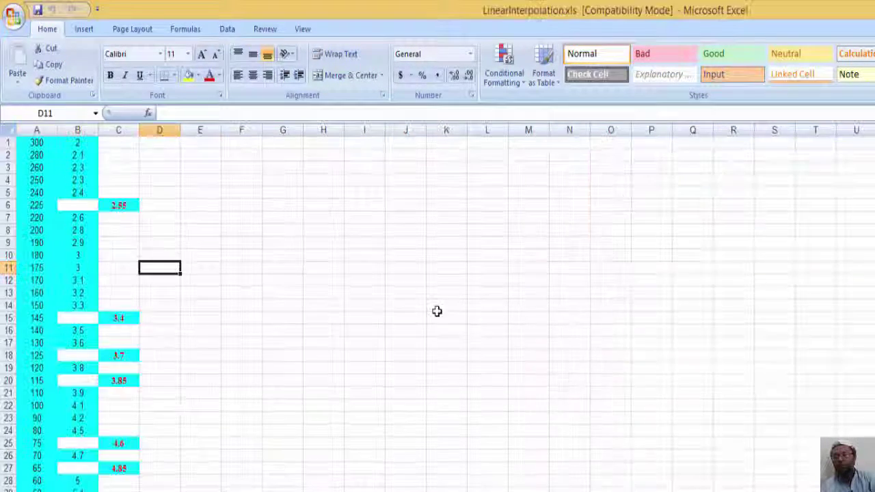
{"action": "left_click", "coordinate": [415, 317]}
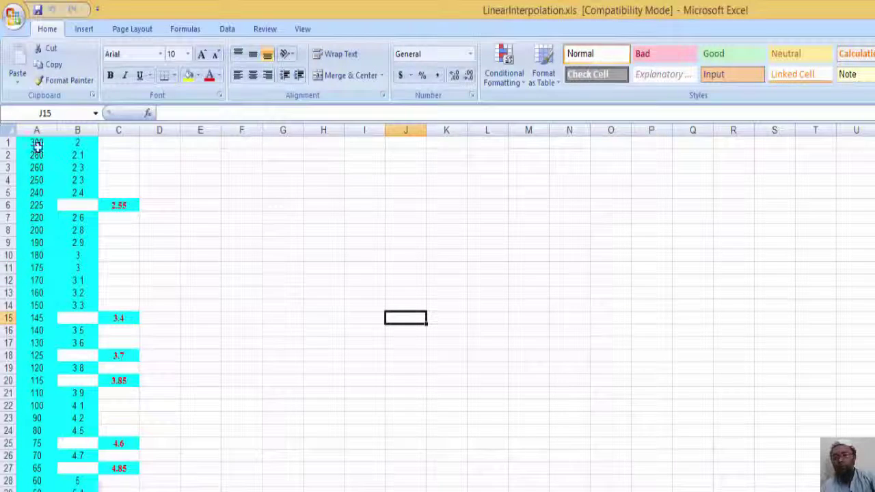
{"action": "left_click_drag", "start_coordinate": [37, 144], "coordinate": [34, 486]}
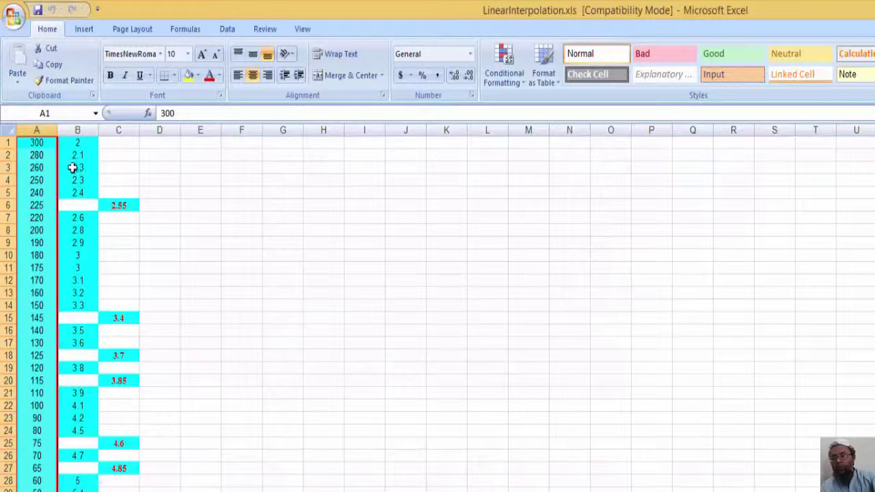
{"action": "left_click_drag", "start_coordinate": [73, 167], "coordinate": [77, 487]}
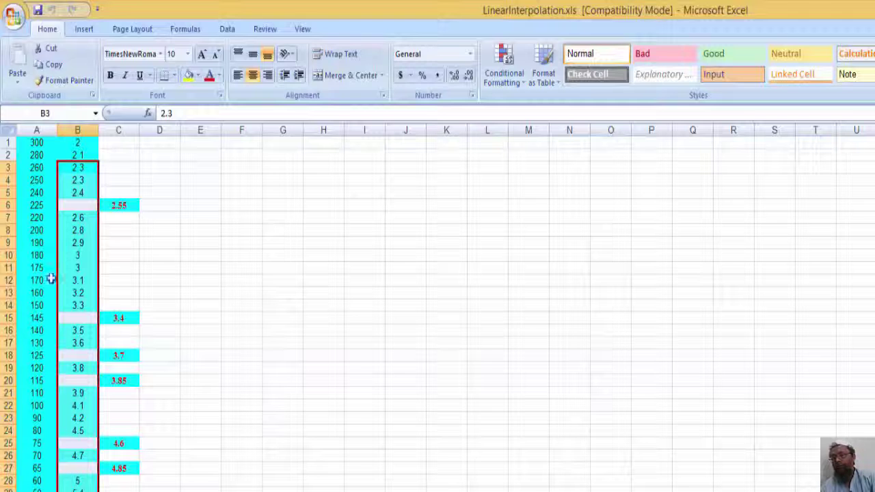
{"action": "left_click", "coordinate": [47, 206]}
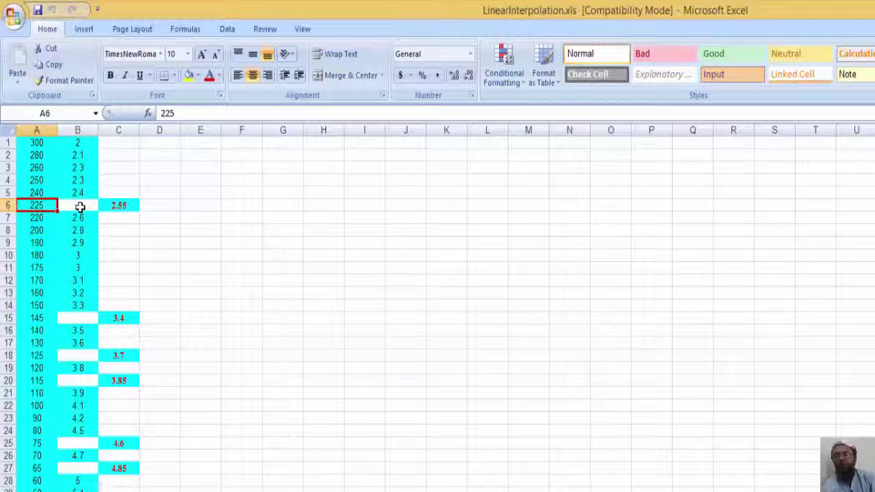
{"action": "left_click", "coordinate": [80, 206]}
{"action": "left_click", "coordinate": [81, 193]}
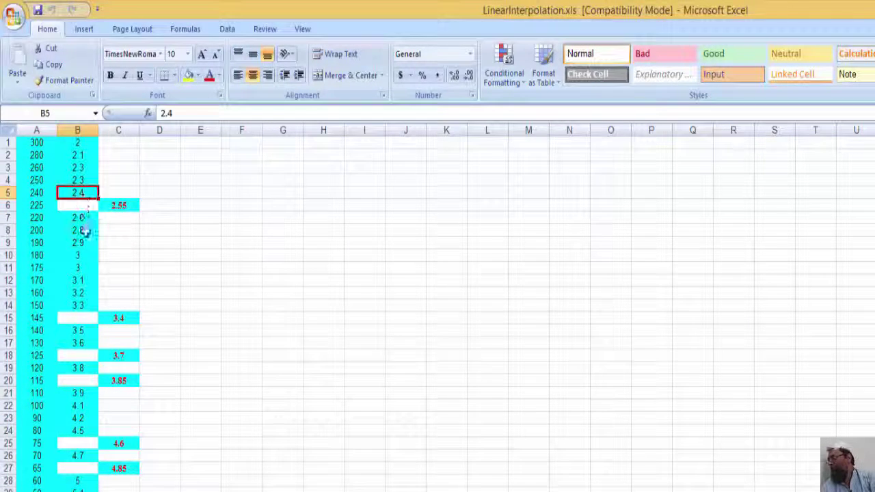
{"action": "left_click", "coordinate": [84, 231]}
{"action": "left_click", "coordinate": [81, 203]}
{"action": "left_click", "coordinate": [81, 218]}
{"action": "left_click", "coordinate": [77, 205]}
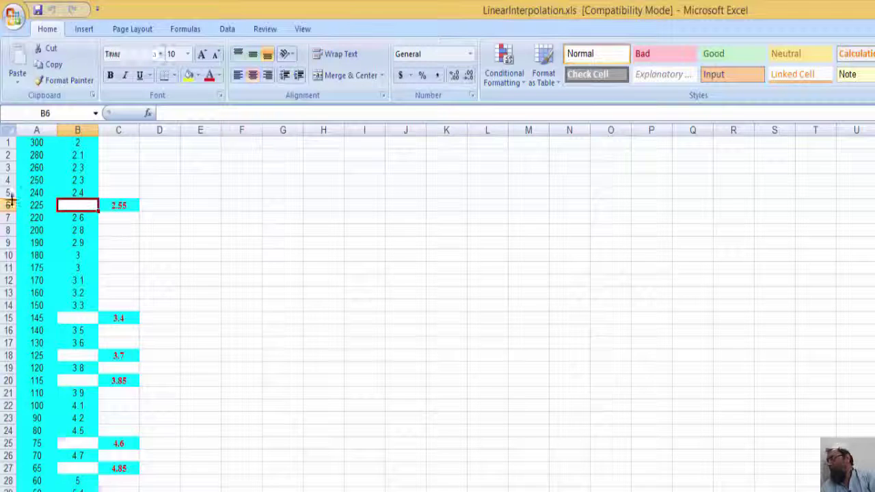
{"action": "mouse_move", "coordinate": [80, 192]}
{"action": "left_mouse_down"}
{"action": "mouse_move", "coordinate": [71, 215]}
{"action": "mouse_move", "coordinate": [15, 217]}
{"action": "left_mouse_up"}
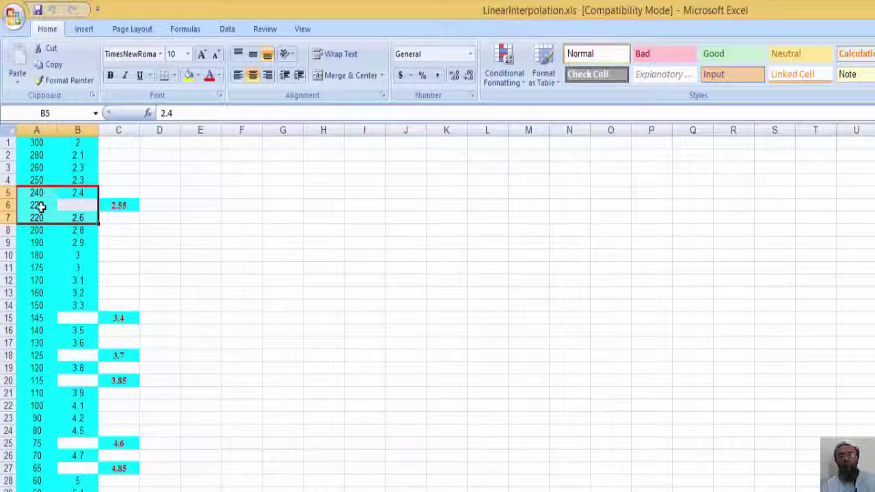
{"action": "left_click_drag", "start_coordinate": [39, 205], "coordinate": [41, 215]}
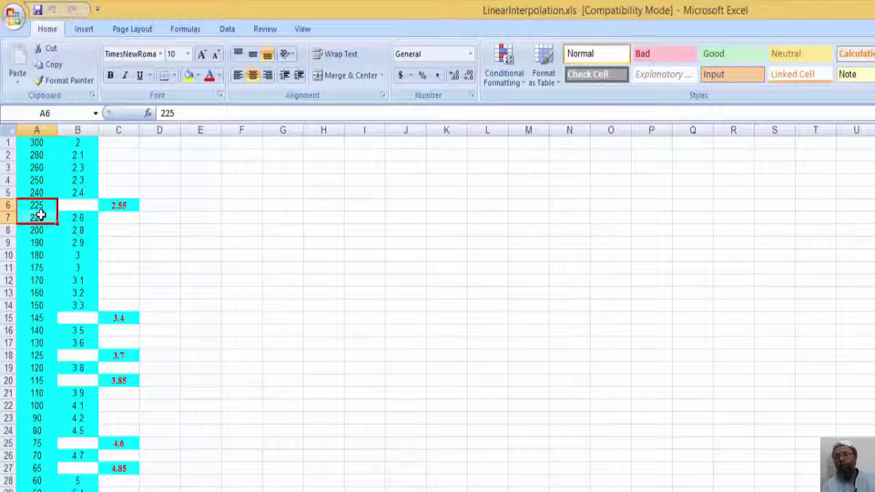
{"action": "left_click", "coordinate": [87, 202]}
{"action": "left_click", "coordinate": [116, 203]}
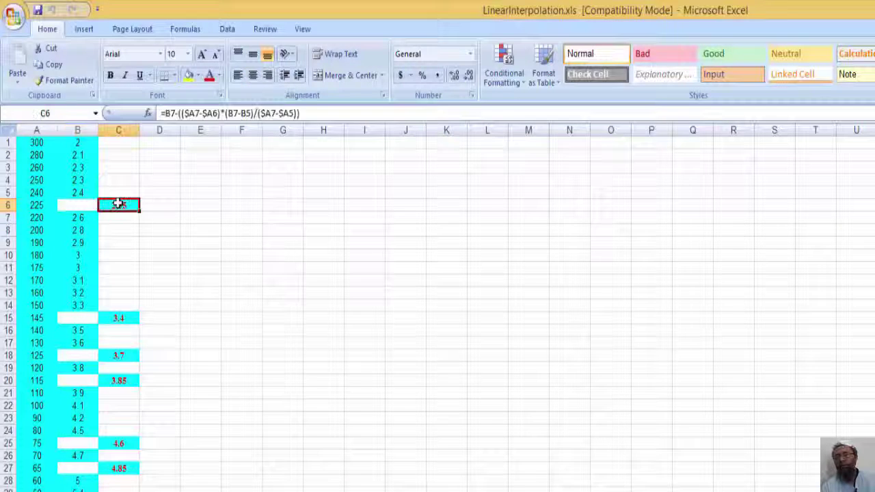
{"action": "left_click", "coordinate": [242, 268]}
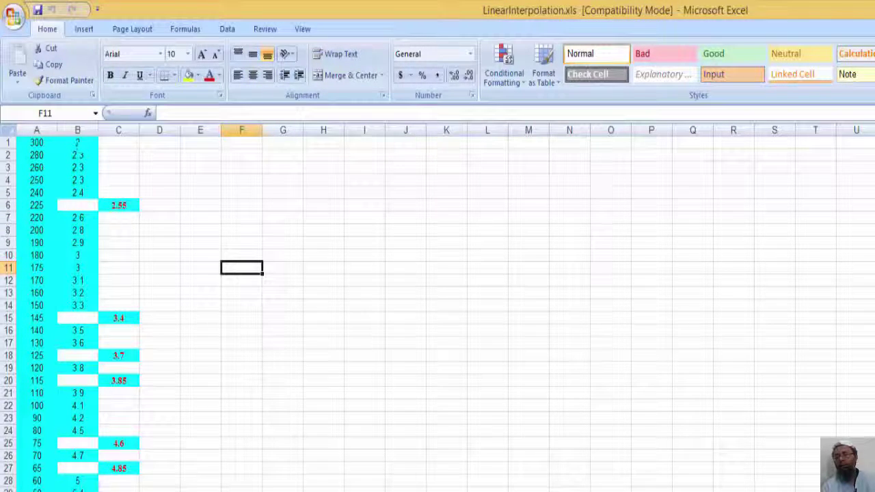
{"action": "left_click", "coordinate": [265, 346]}
{"action": "left_click_drag", "start_coordinate": [77, 486], "coordinate": [29, 143]}
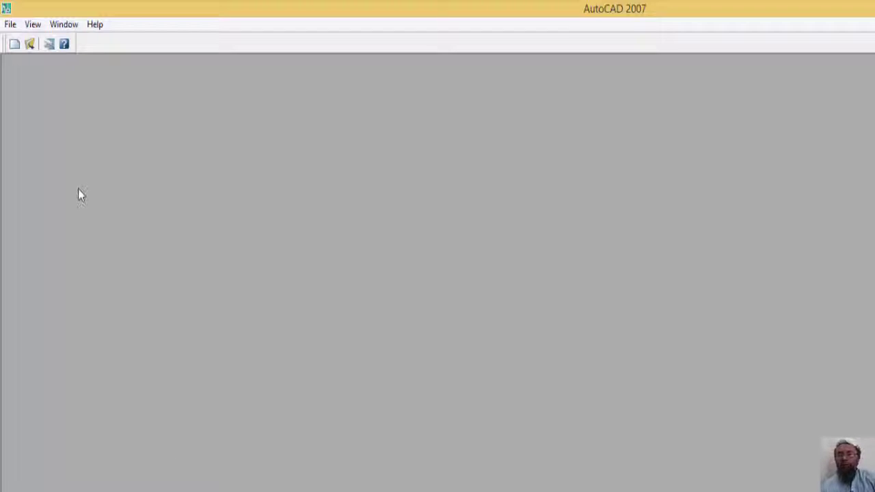
Start blank Drawing2.dwg and show the CivilStrips Linear Interpolation panel, moved to the right.
{"action": "left_click", "coordinate": [17, 50]}
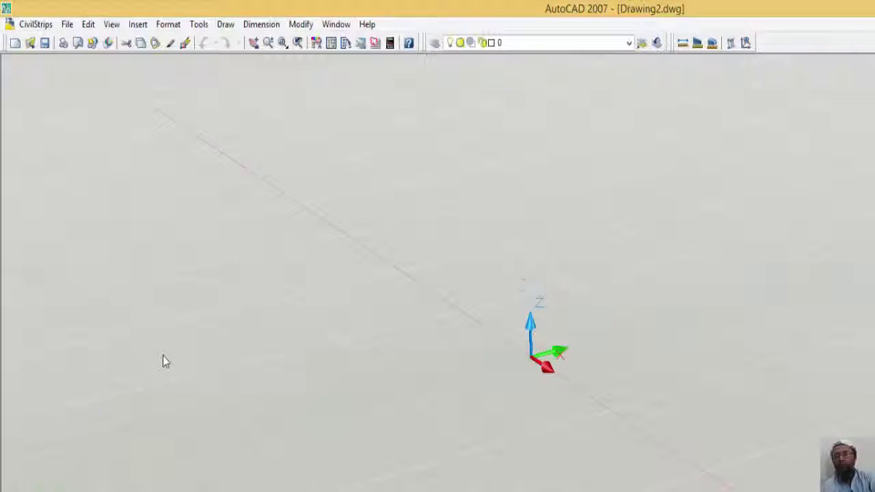
{"action": "left_click", "coordinate": [52, 133]}
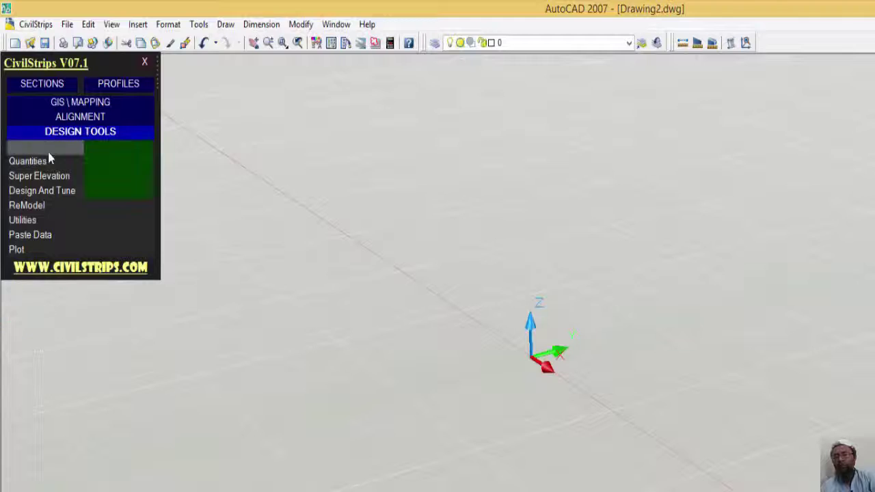
{"action": "mouse_move", "coordinate": [39, 175]}
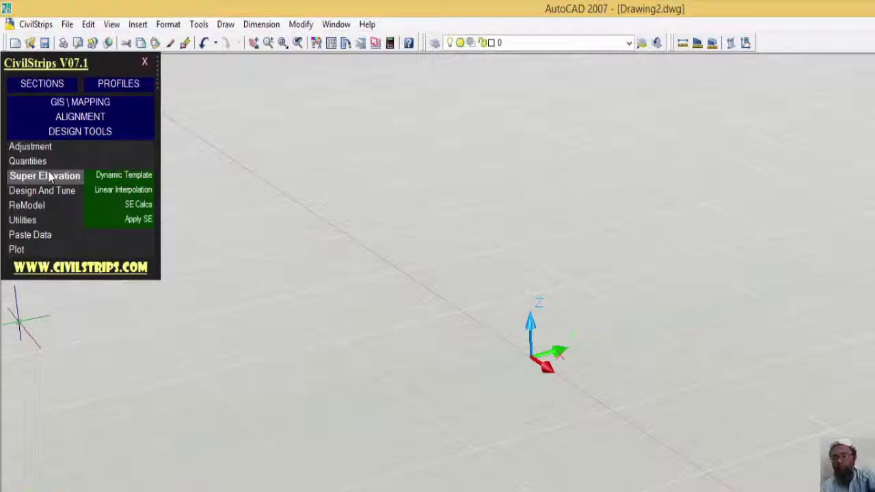
{"action": "left_click", "coordinate": [144, 193]}
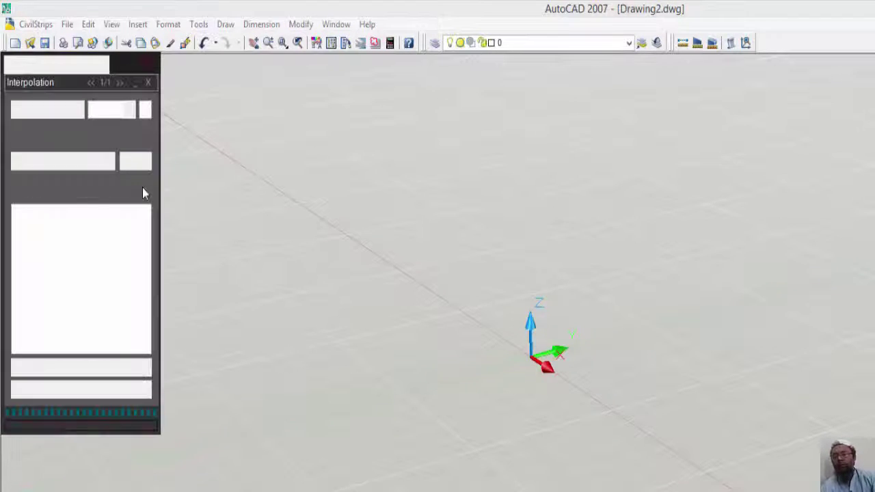
{"action": "left_click_drag", "start_coordinate": [84, 63], "coordinate": [673, 155]}
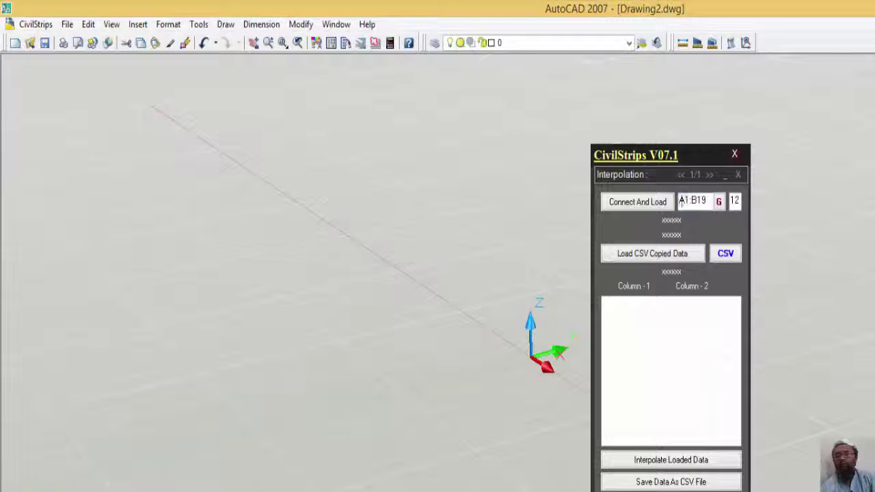
Load all 31 rows of Excel range A1:B31 into the Interpolation panel.
{"action": "left_click", "coordinate": [654, 201]}
{"action": "left_click", "coordinate": [718, 201]}
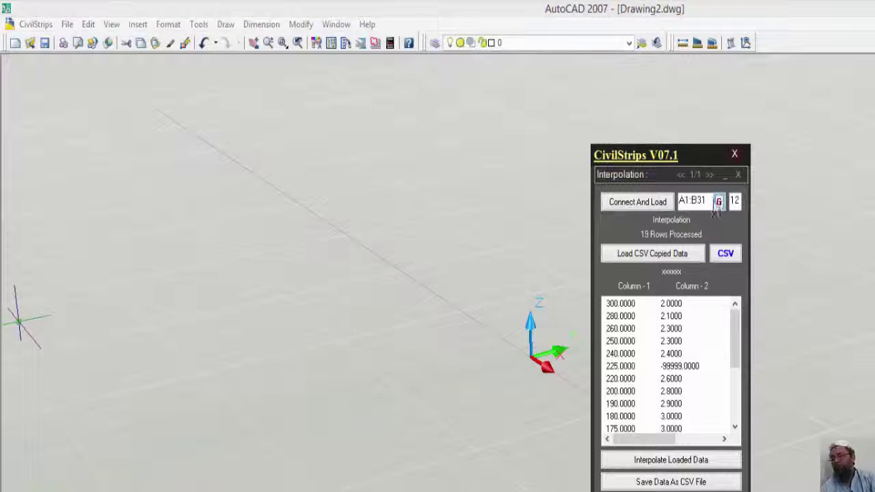
{"action": "left_click", "coordinate": [655, 202]}
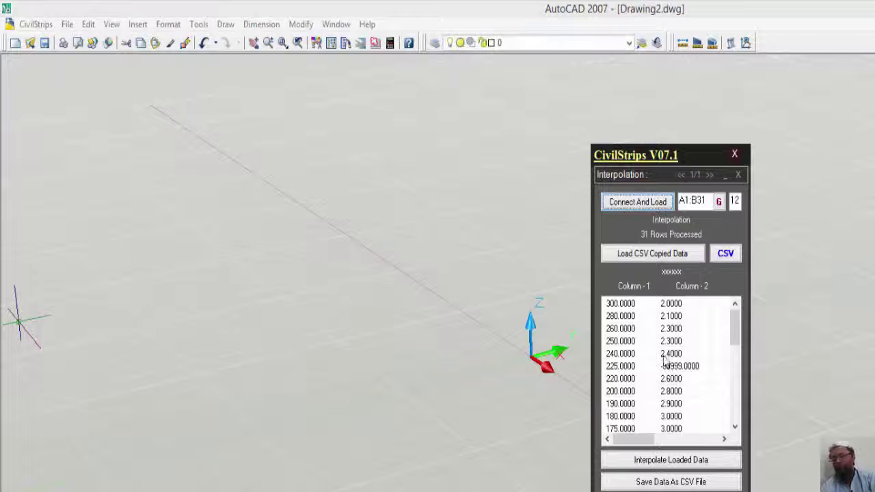
Interpolate the missing values at 225 and 145, so 225 becomes 2.5500.
{"action": "mouse_move", "coordinate": [738, 323]}
{"action": "left_mouse_down"}
{"action": "mouse_move", "coordinate": [718, 354]}
{"action": "mouse_move", "coordinate": [735, 354]}
{"action": "mouse_move", "coordinate": [738, 421]}
{"action": "left_mouse_up"}
{"action": "left_click", "coordinate": [699, 367]}
{"action": "left_click", "coordinate": [696, 378]}
{"action": "left_click", "coordinate": [710, 465]}
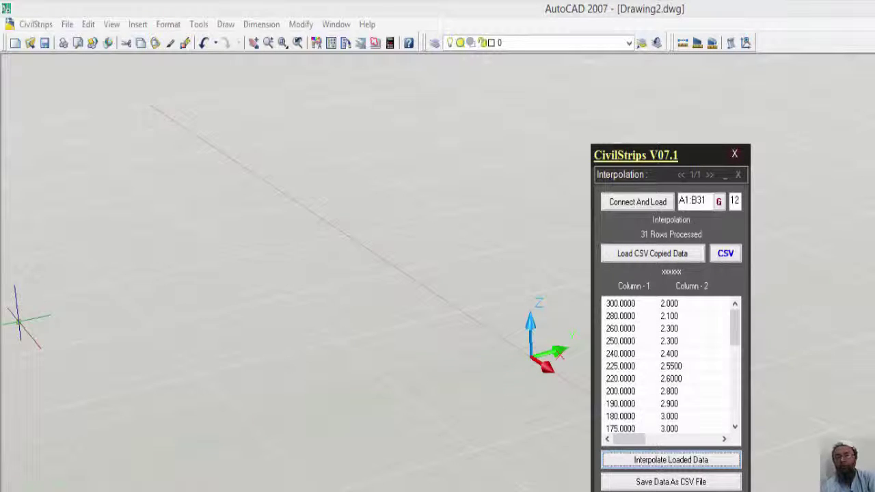
Save the interpolated data as temporary CSV 24D_01M_2018Y__09H_47M_12S__cstmp001.csv and open it in Excel.
{"action": "left_click", "coordinate": [663, 481]}
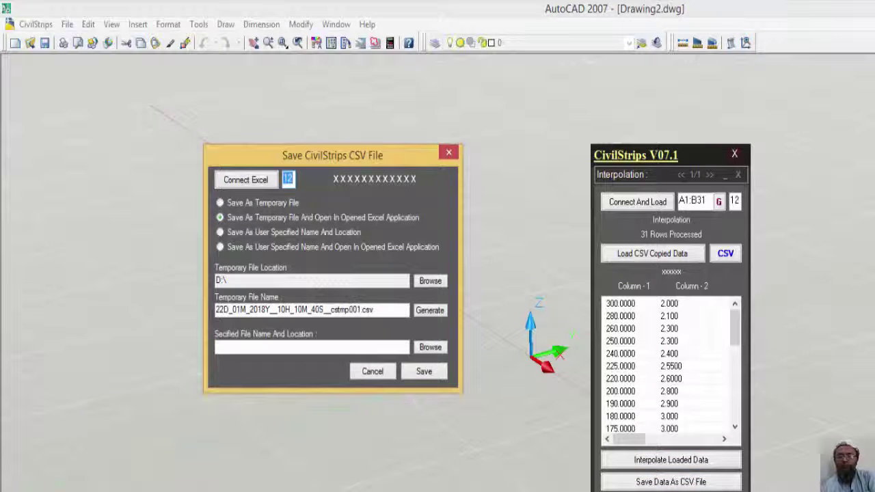
{"action": "left_click", "coordinate": [429, 311]}
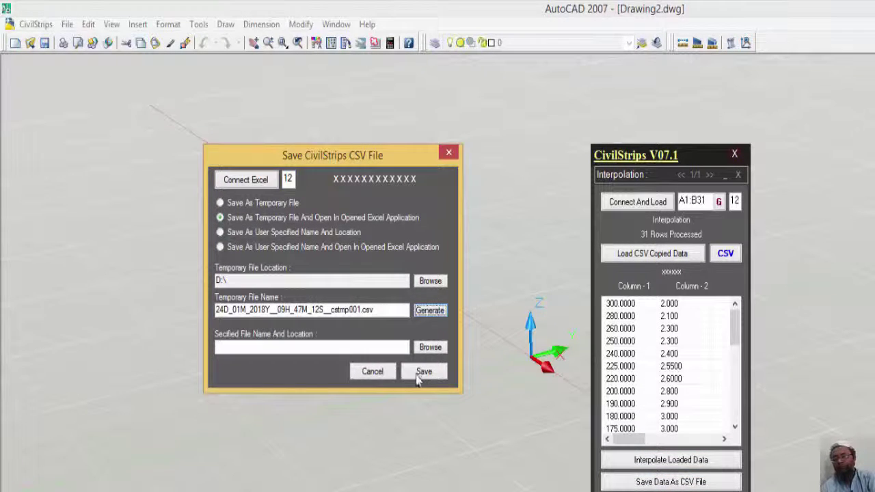
{"action": "left_click", "coordinate": [424, 372]}
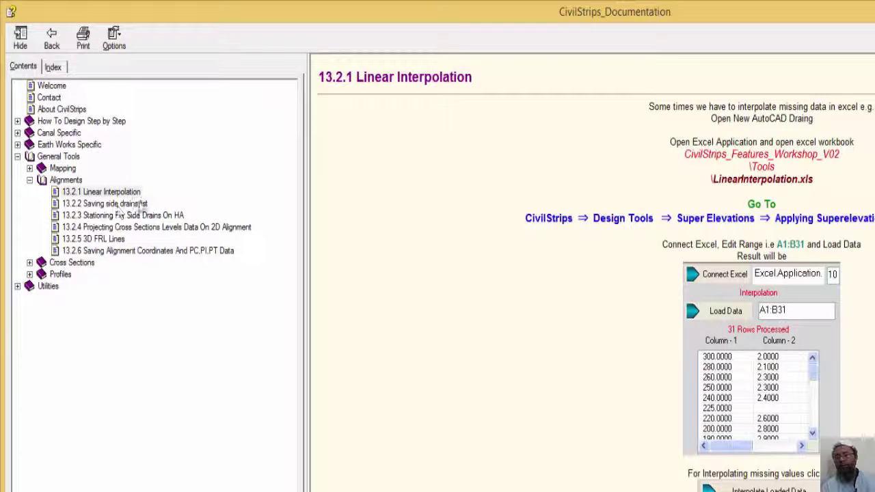
Show the 13.2.2 Saving side drains list topic, leaving the Cross Sections node expanded.
{"action": "left_click", "coordinate": [127, 205]}
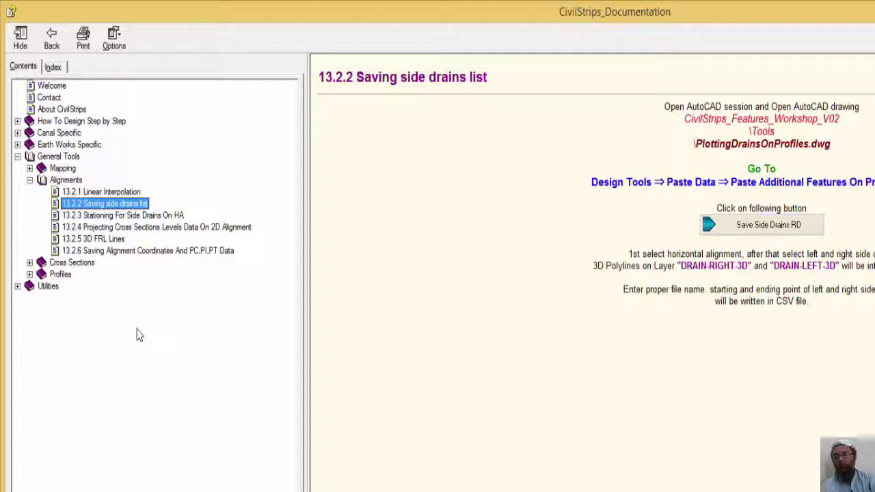
{"action": "left_click", "coordinate": [29, 263]}
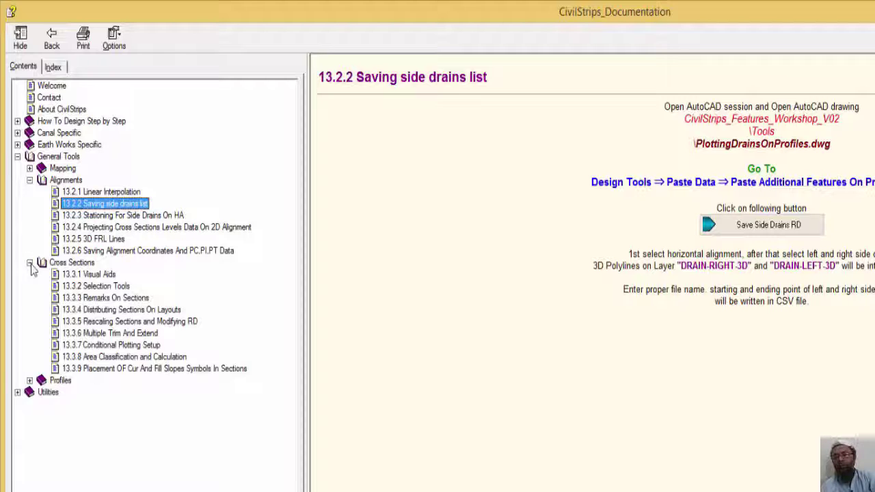
{"action": "left_click", "coordinate": [29, 263]}
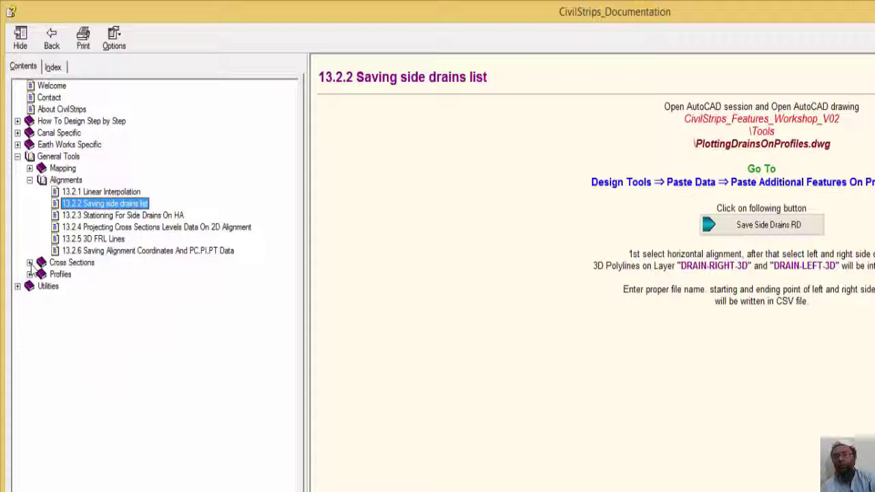
{"action": "left_click", "coordinate": [29, 274]}
{"action": "left_click", "coordinate": [30, 274]}
{"action": "left_click", "coordinate": [29, 262]}
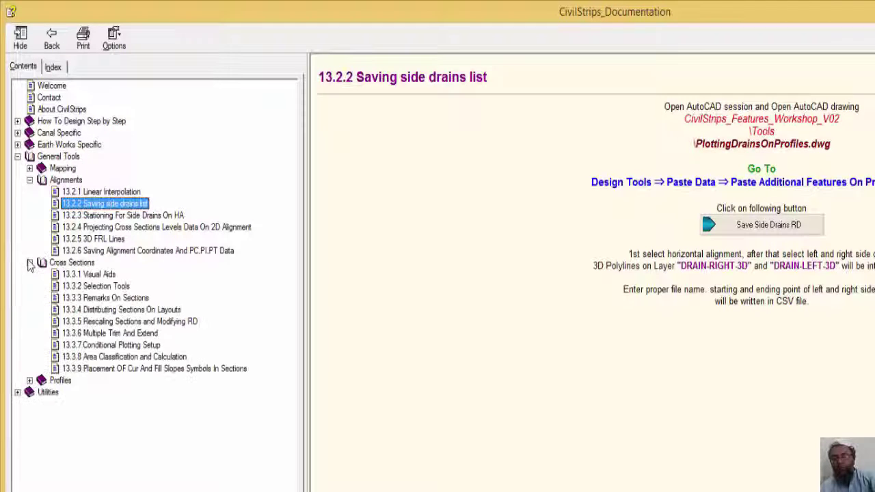